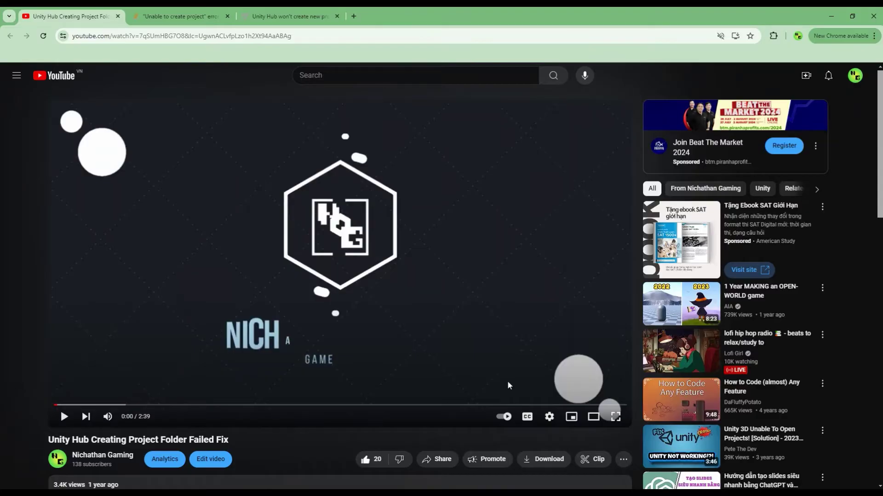
pyautogui.scroll(-5, 506, 381)
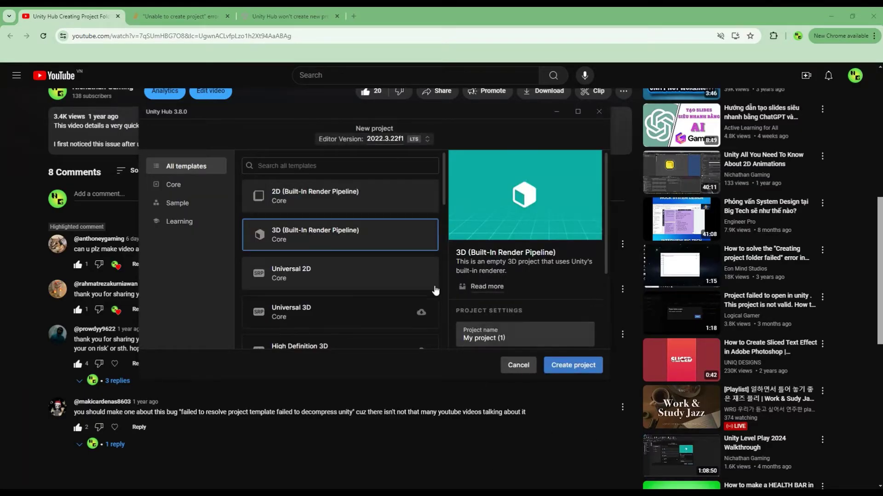
pyautogui.scroll(-1, 501, 315)
pyautogui.scroll(-2, 500, 312)
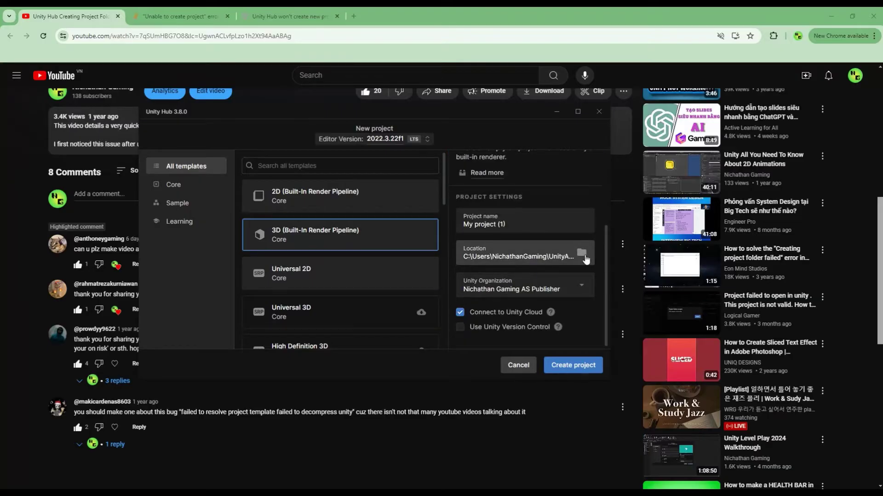
# Browse for the new project's save location from the Location field.
pyautogui.click(493, 258)
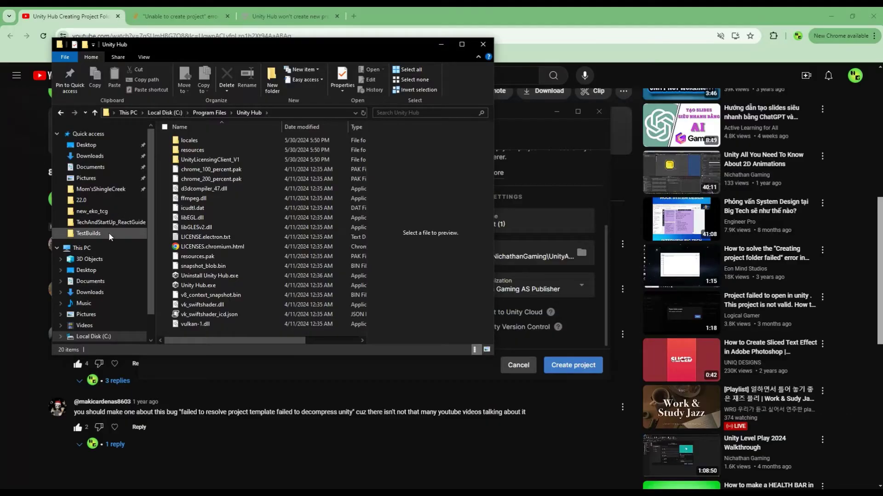
pyautogui.scroll(-1, 109, 232)
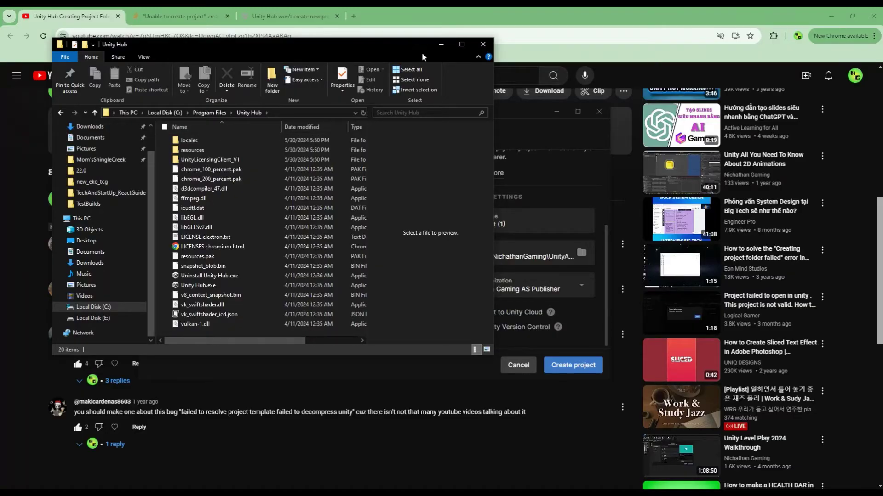
pyautogui.click(443, 43)
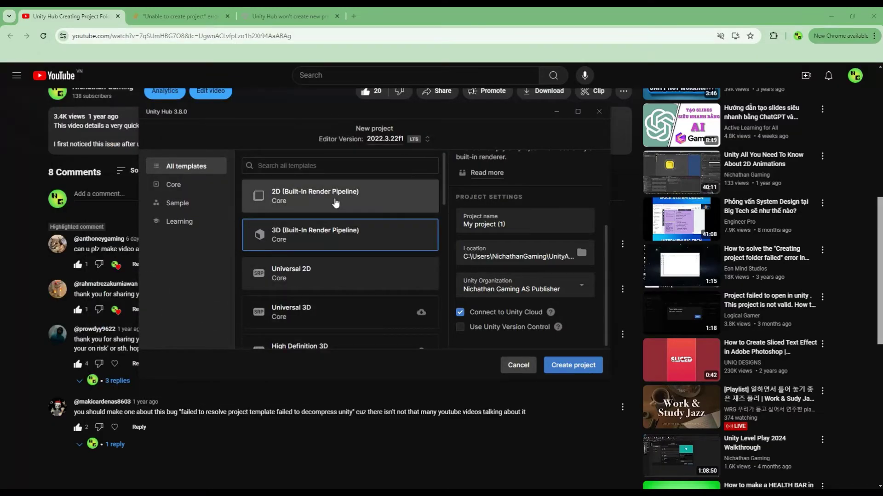
pyautogui.scroll(2, 510, 177)
pyautogui.scroll(1, 510, 179)
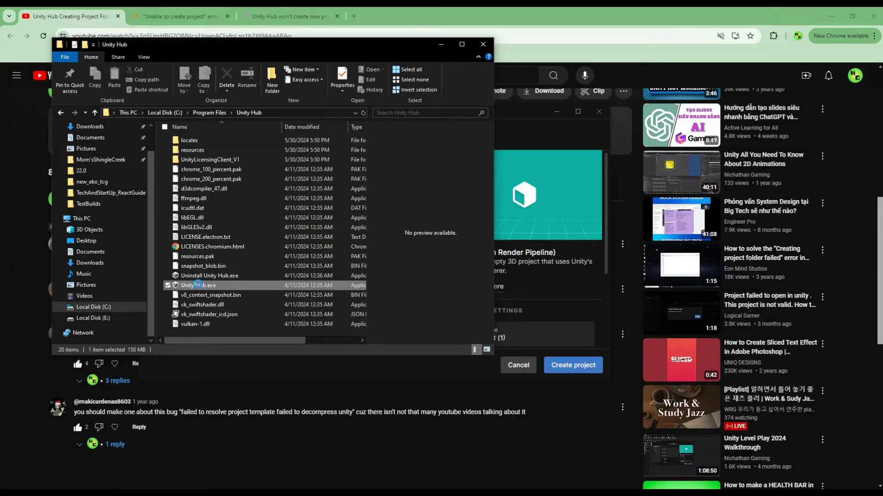
# Launch Unity Hub.exe with Run as administrator from its context menu.
pyautogui.rightClick(198, 285)
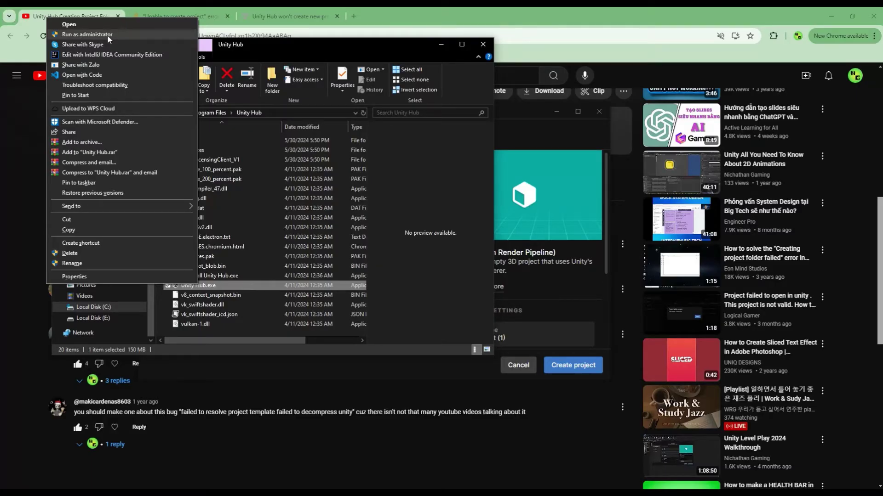
pyautogui.click(401, 272)
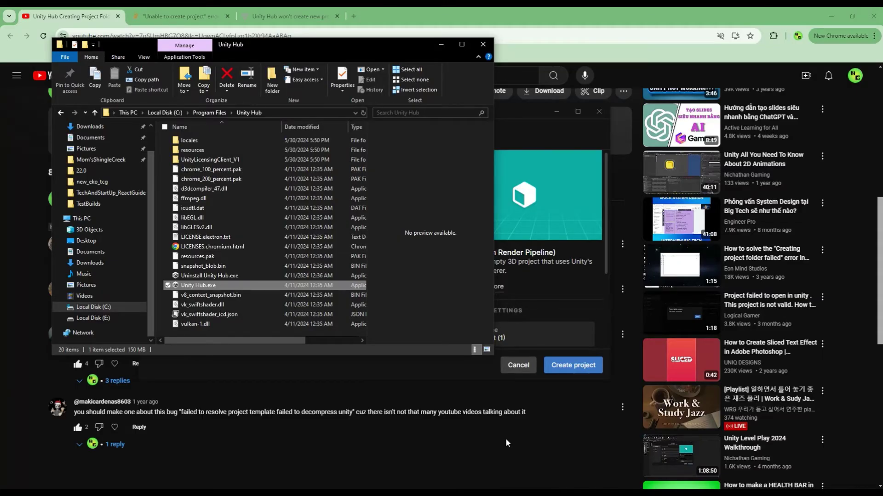
pyautogui.rightClick(222, 282)
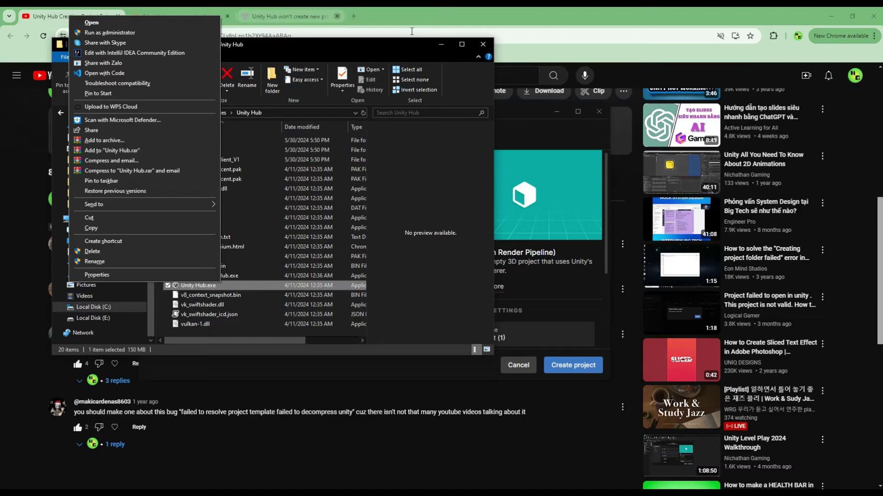
pyautogui.click(482, 44)
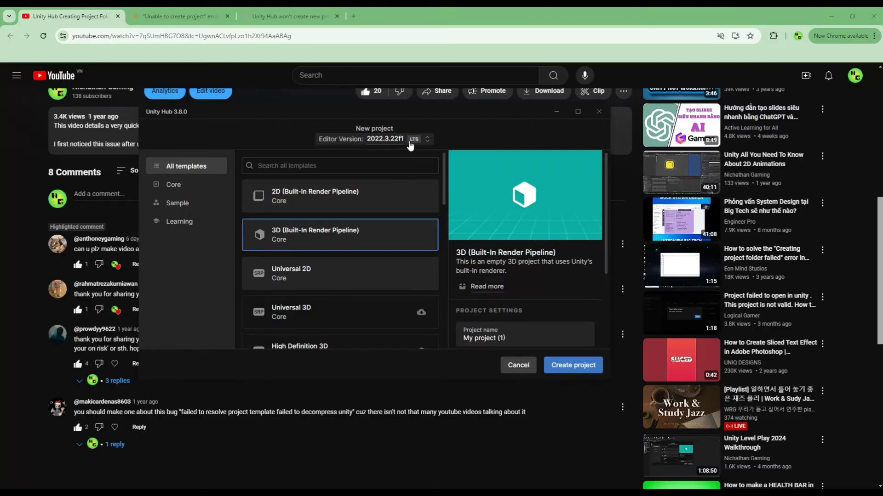
pyautogui.scroll(-3, 566, 228)
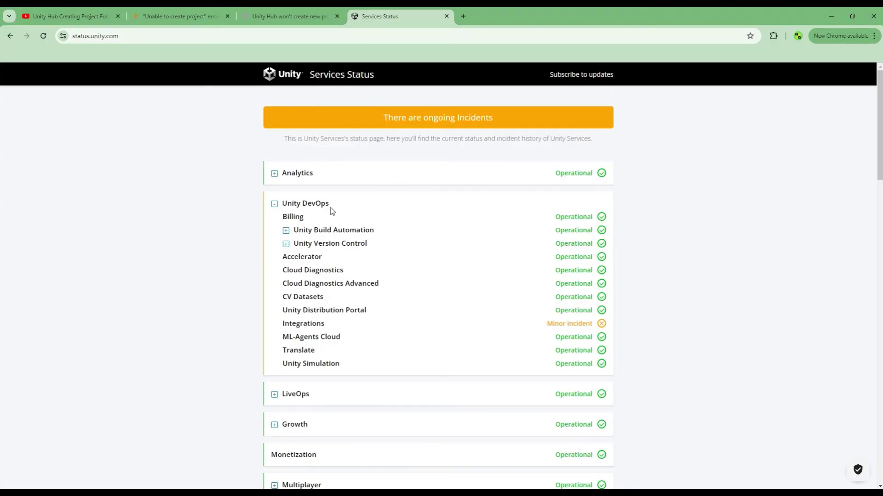
pyautogui.scroll(-2, 276, 365)
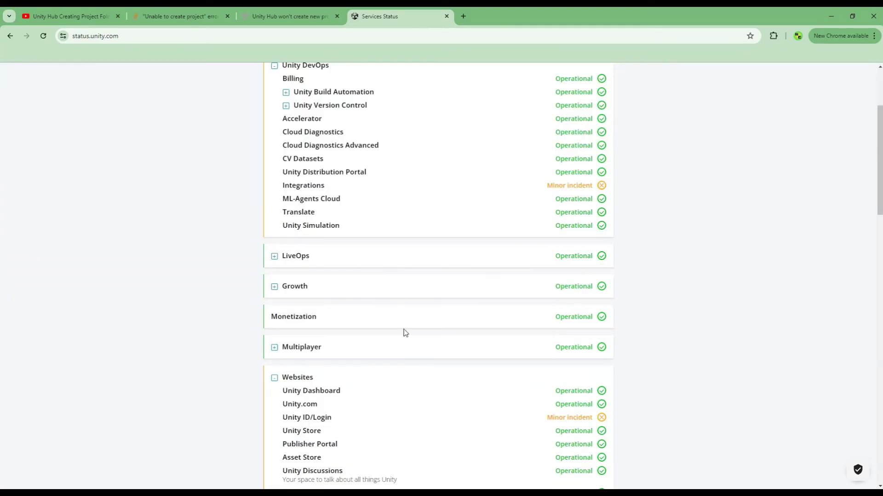
pyautogui.scroll(-2, 407, 348)
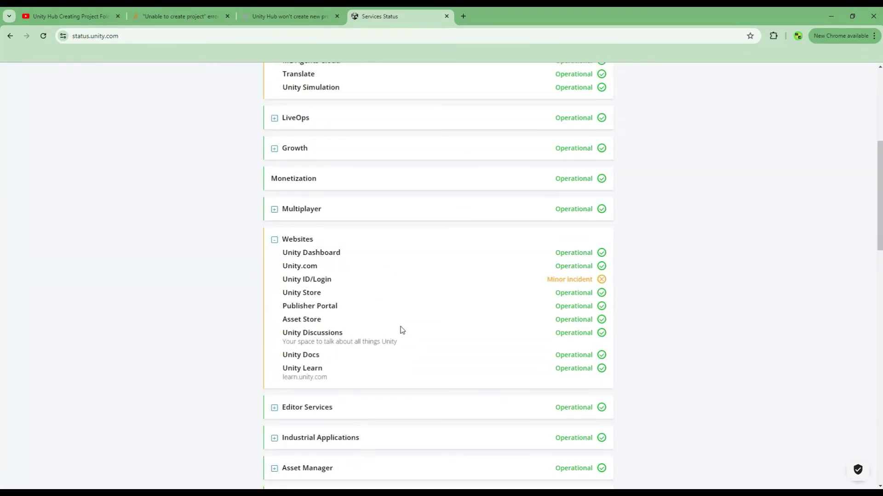
# Highlight the minor incident status and the Unity ID/Login service name on the status page.
pyautogui.doubleClick(567, 281)
pyautogui.click(301, 278)
pyautogui.moveTo(294, 280); pyautogui.dragTo(330, 281)
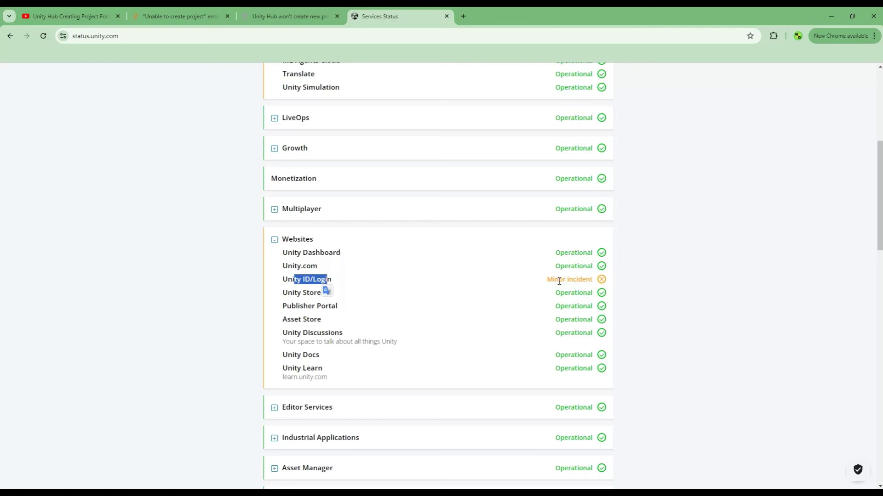
pyautogui.click(649, 338)
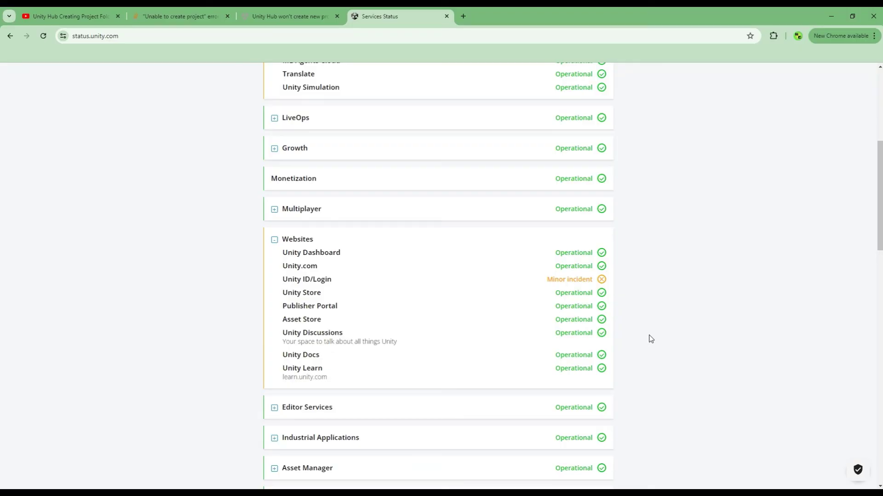
pyautogui.scroll(3, 648, 338)
pyautogui.scroll(2, 649, 339)
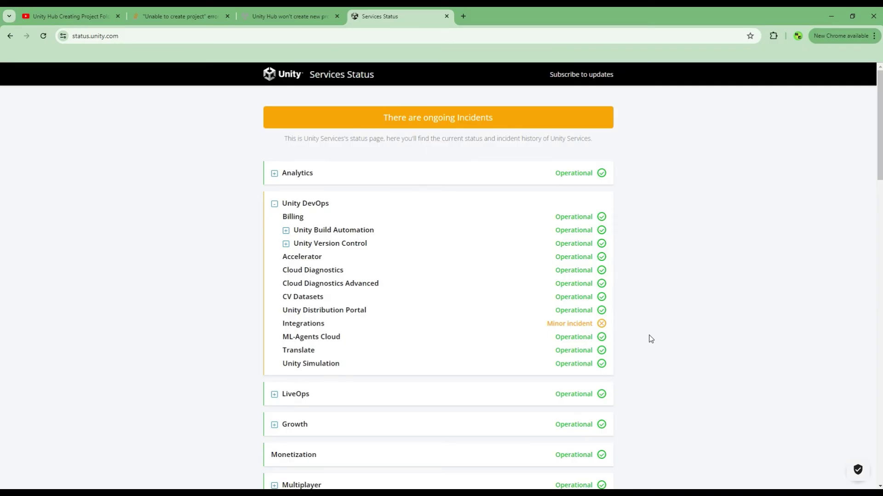
pyautogui.scroll(-3, 649, 339)
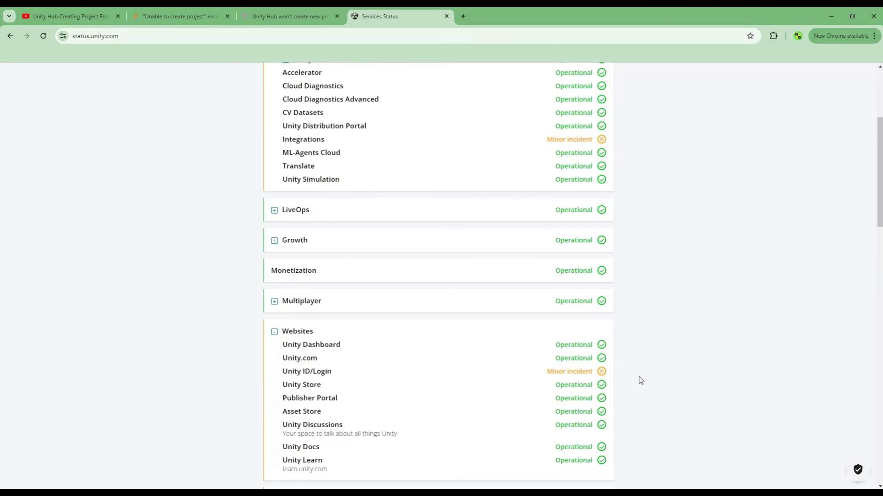
pyautogui.scroll(-4, 637, 372)
pyautogui.scroll(-4, 636, 373)
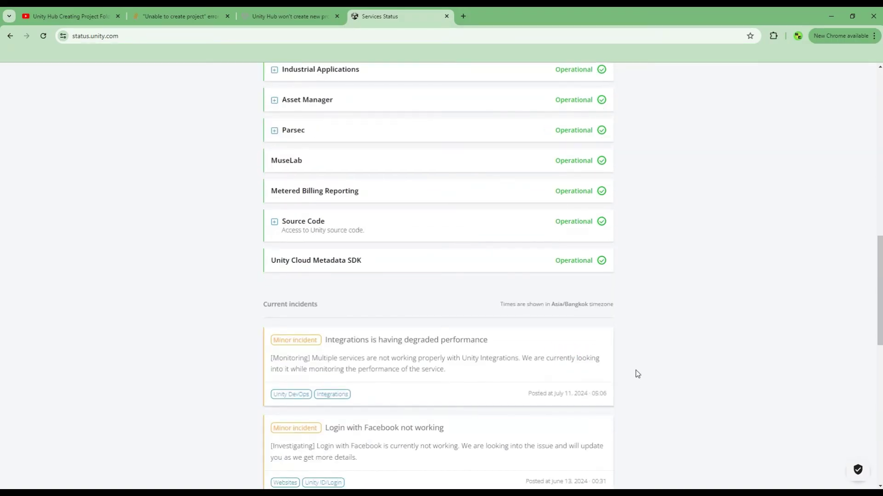
pyautogui.scroll(-4, 637, 374)
pyautogui.scroll(-4, 637, 374)
pyautogui.scroll(1, 636, 375)
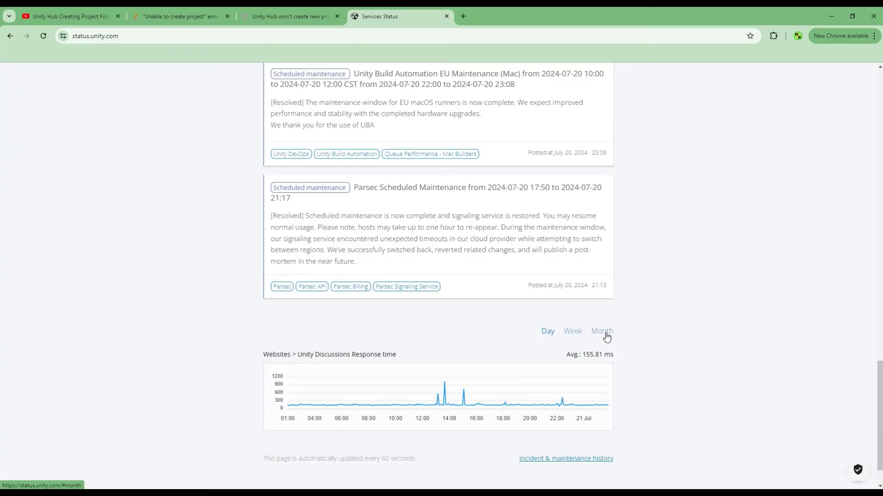
pyautogui.click(585, 459)
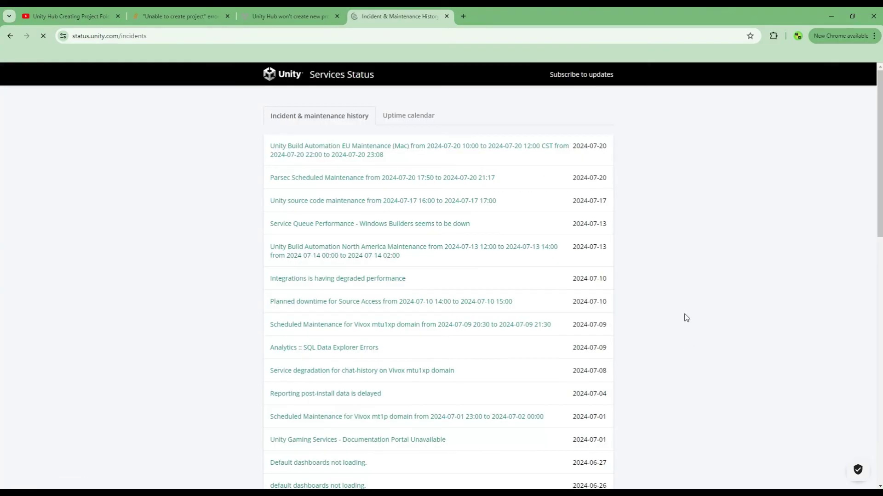
pyautogui.scroll(-3, 685, 317)
pyautogui.scroll(-5, 685, 317)
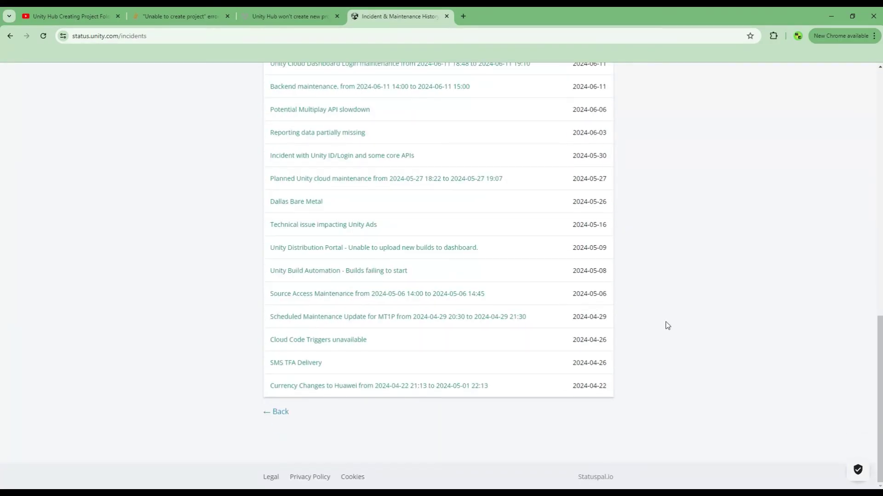
pyautogui.scroll(5, 386, 390)
pyautogui.scroll(2, 386, 390)
pyautogui.scroll(3, 386, 390)
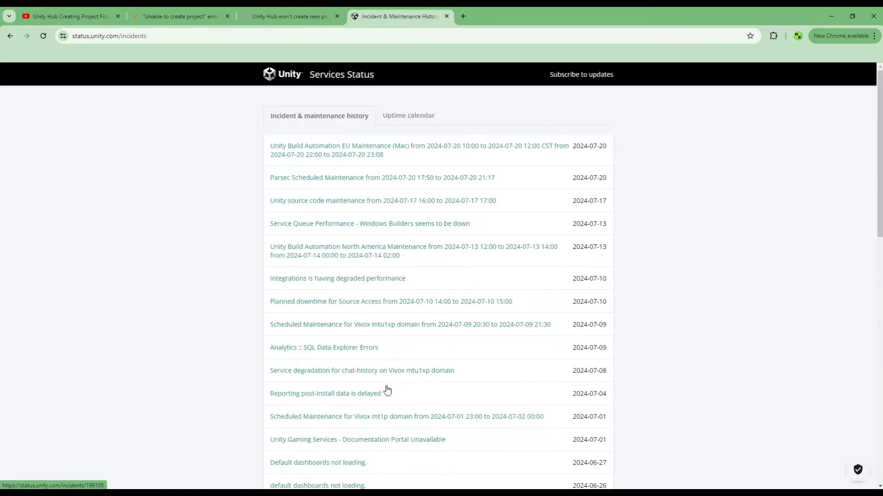